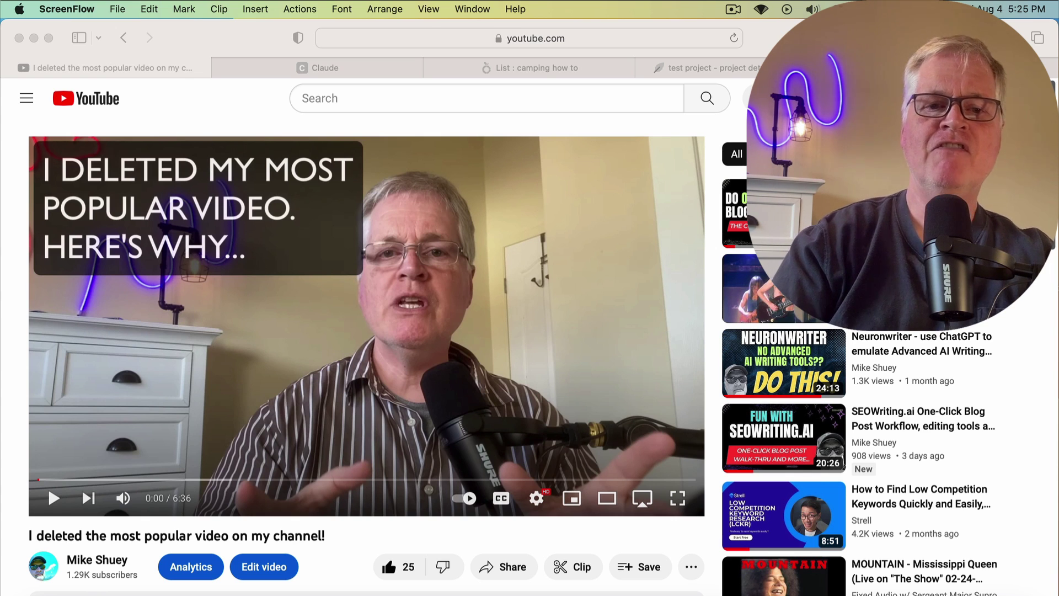
# Switch to the LowFruits camping list and copy the keyword "how to camp when you hate camping"
pyautogui.click(383, 62)
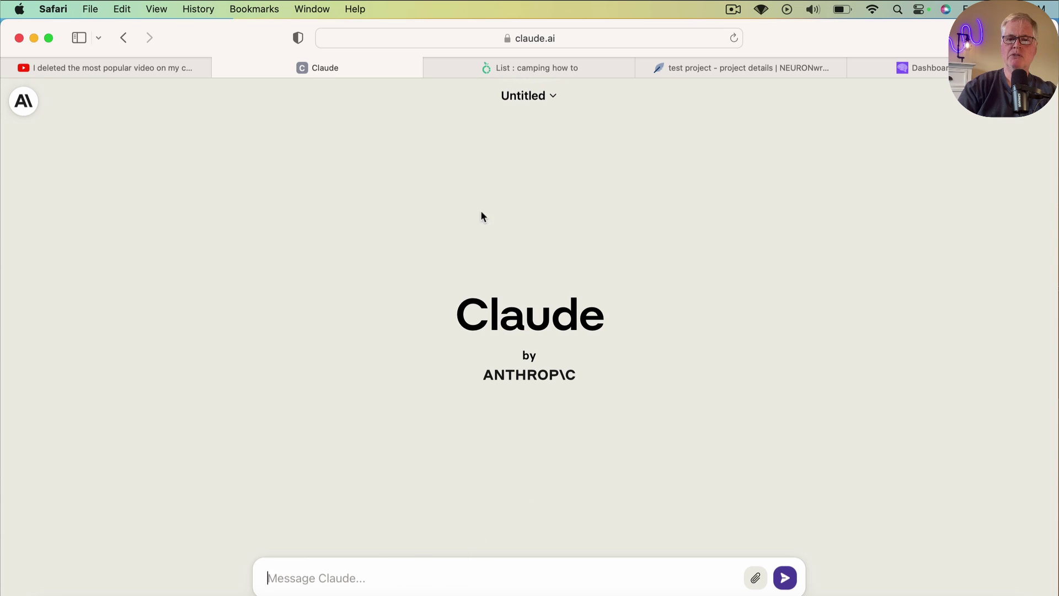
pyautogui.click(535, 68)
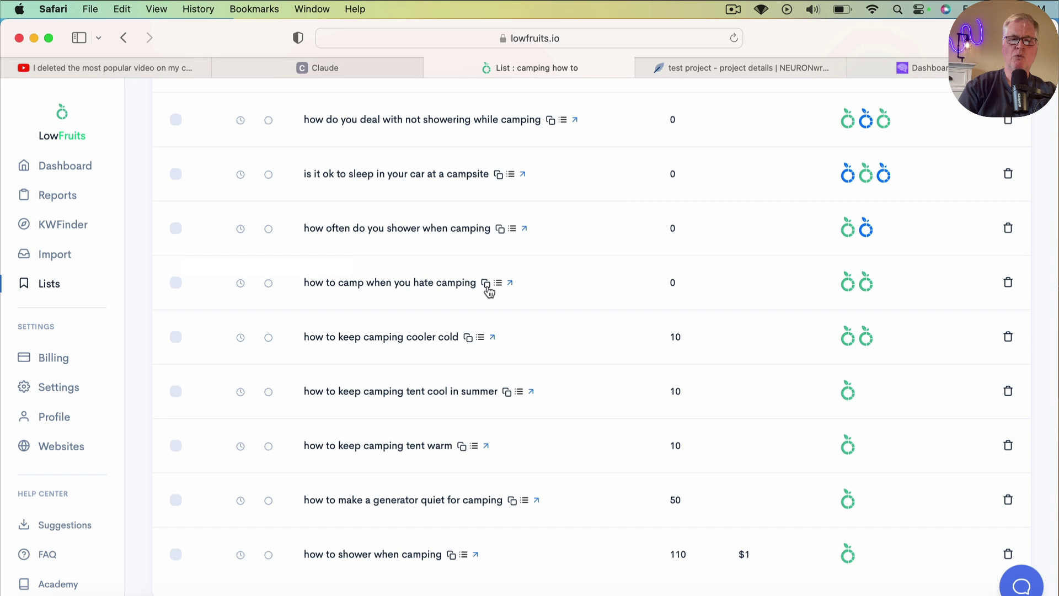
pyautogui.click(486, 284)
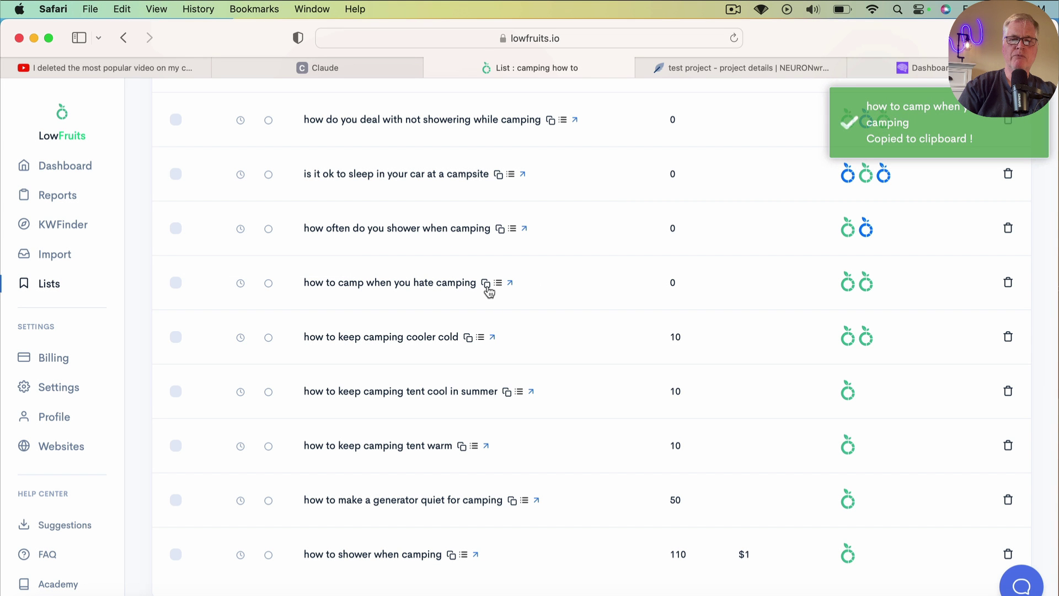
# Switch to NeuronWriter and start a new content writer query for "how to camp when you hate camping"
pyautogui.click(733, 68)
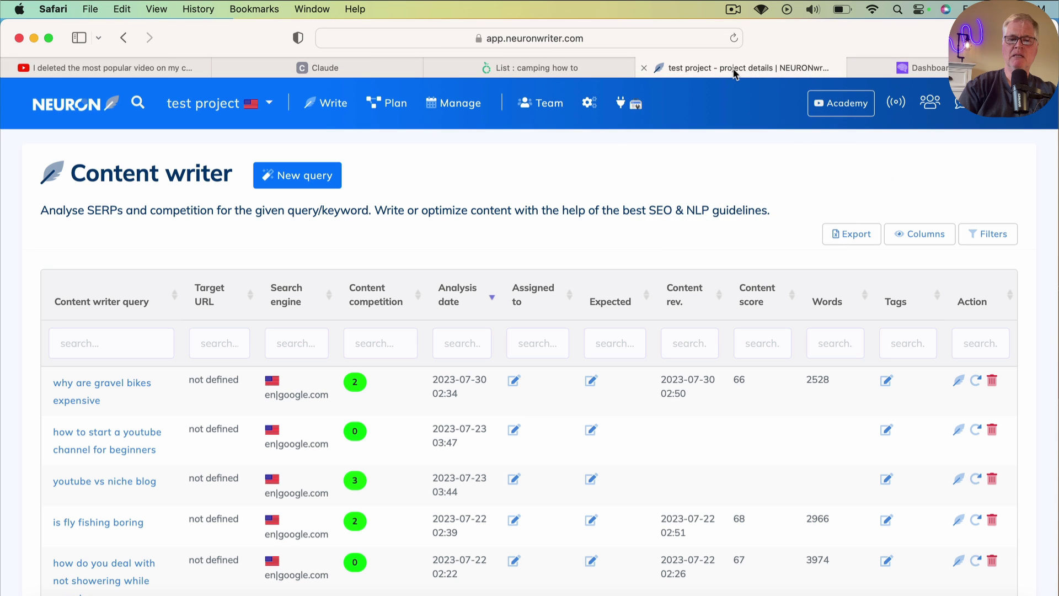
pyautogui.click(306, 181)
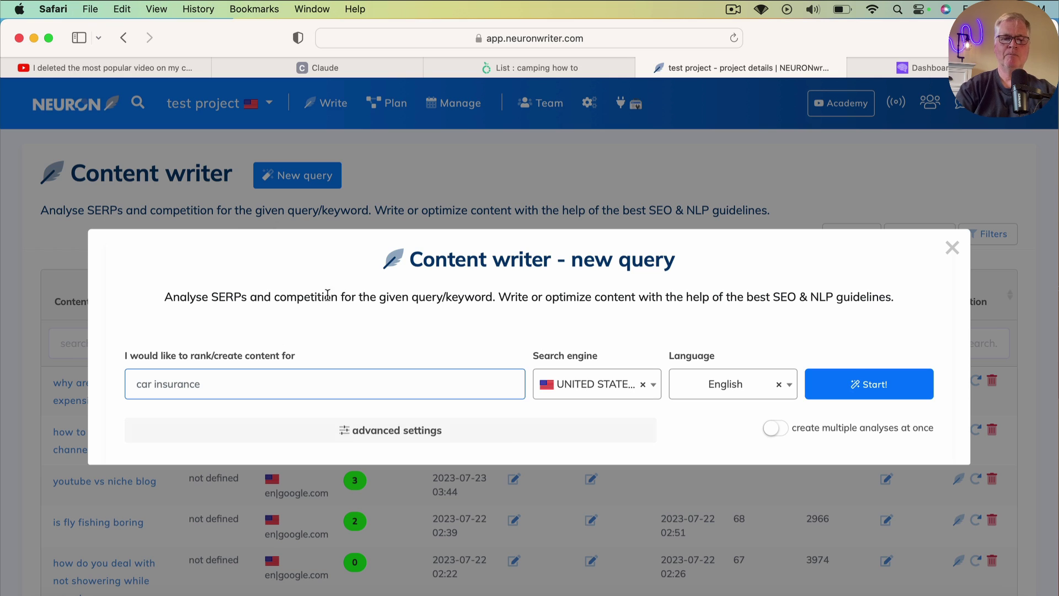
pyautogui.press('super+v')
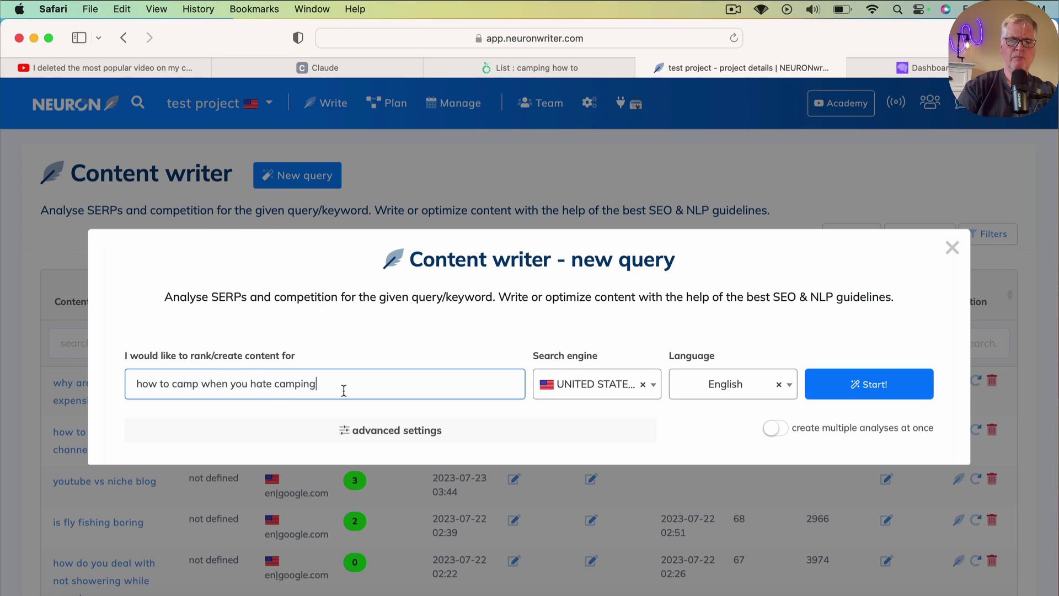
pyautogui.click(861, 386)
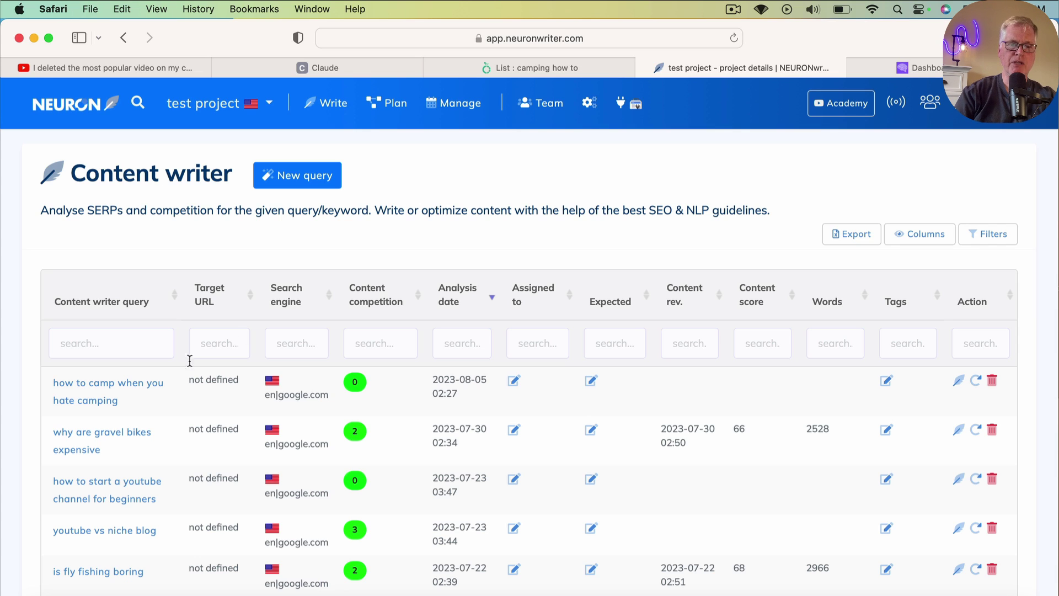
# Open the "how to camp when you hate camping" query and accept the preselected competitors for guidelines generation
pyautogui.click(94, 407)
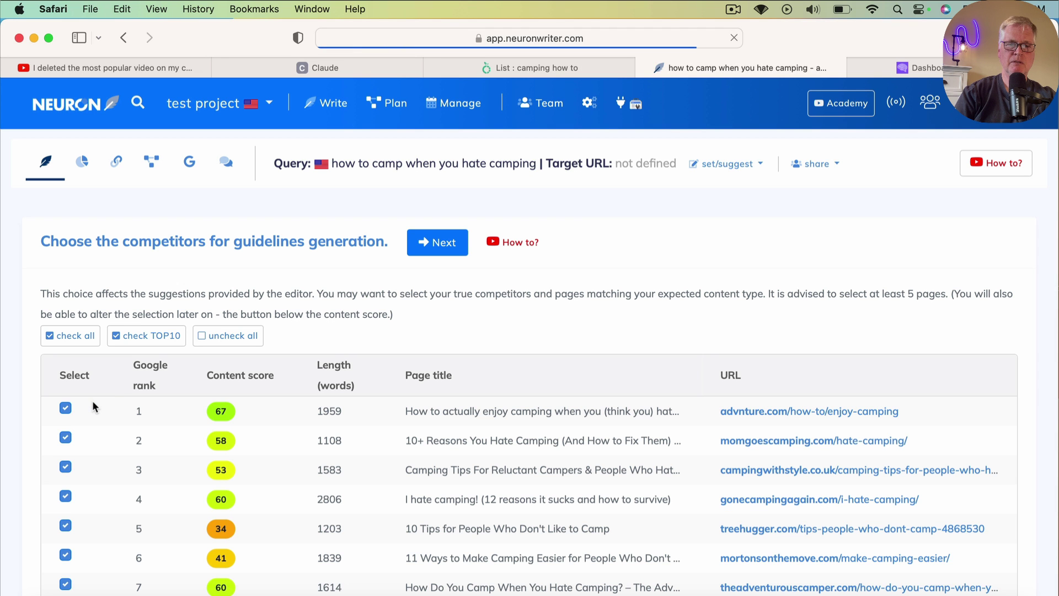
pyautogui.scroll(-2, 479, 418)
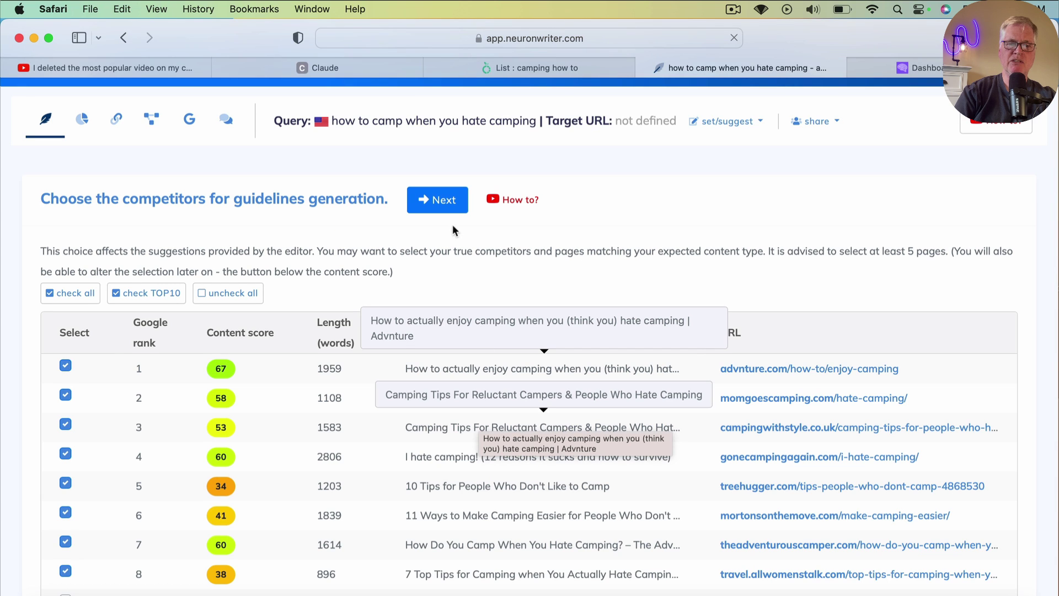
pyautogui.click(443, 208)
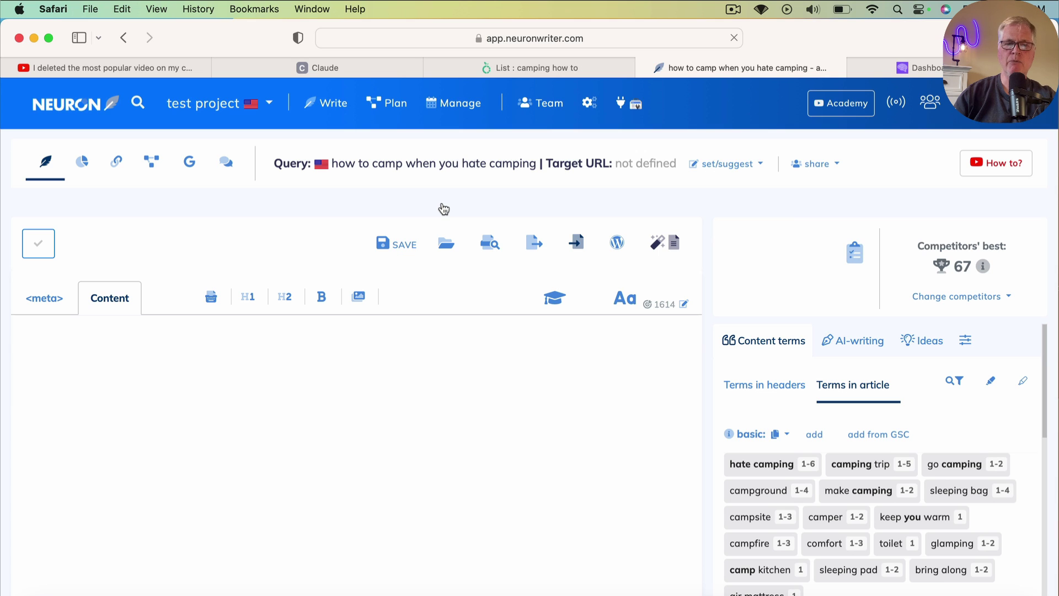
# Copy all visible content terms to the clipboard as a ChatGPT prompt with suggested terms
pyautogui.scroll(-2, 444, 208)
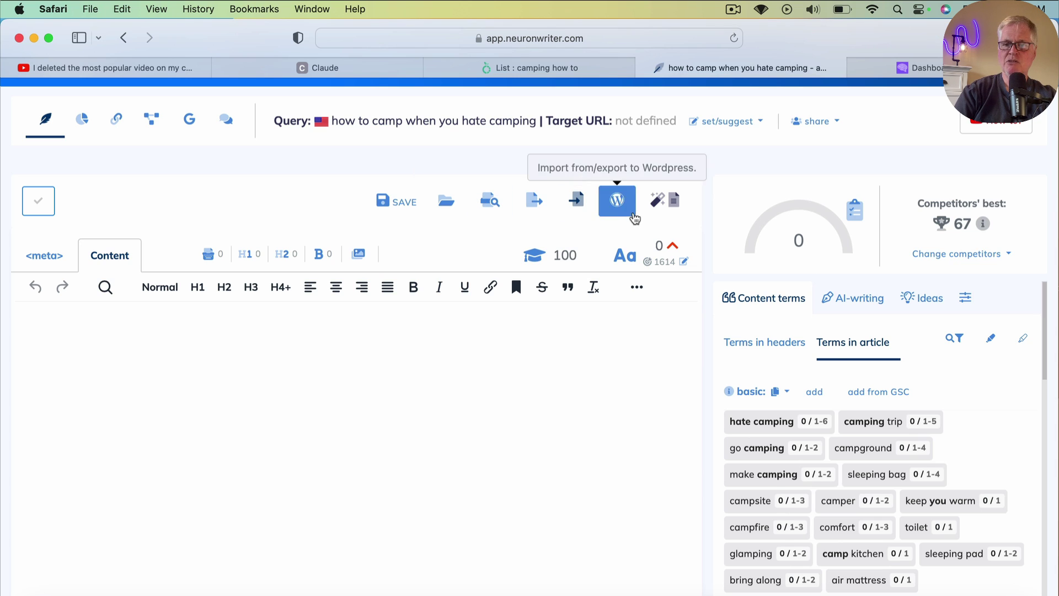
pyautogui.scroll(-3, 838, 362)
pyautogui.scroll(-10, 837, 362)
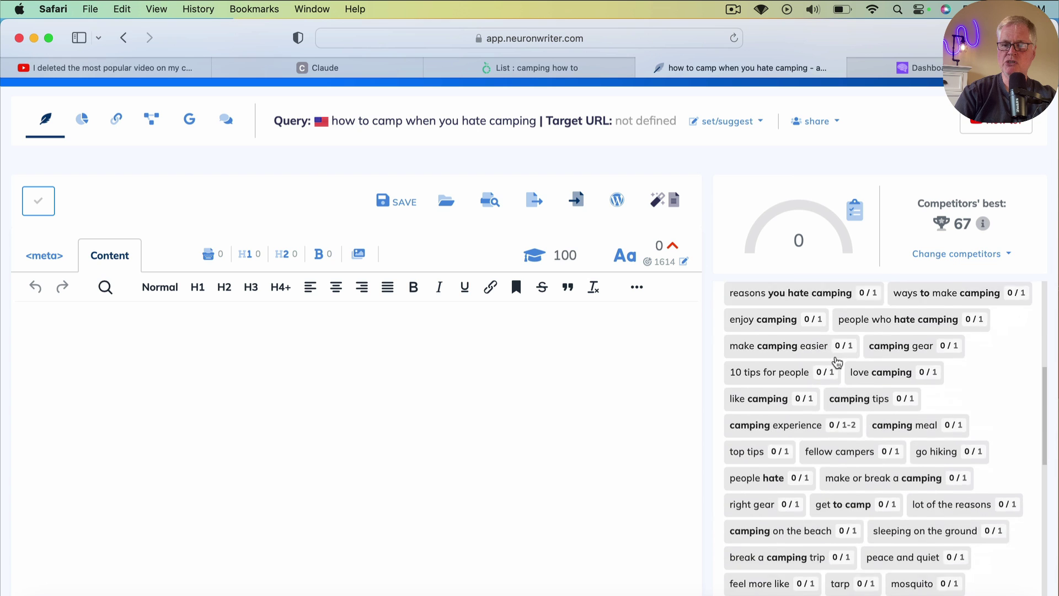
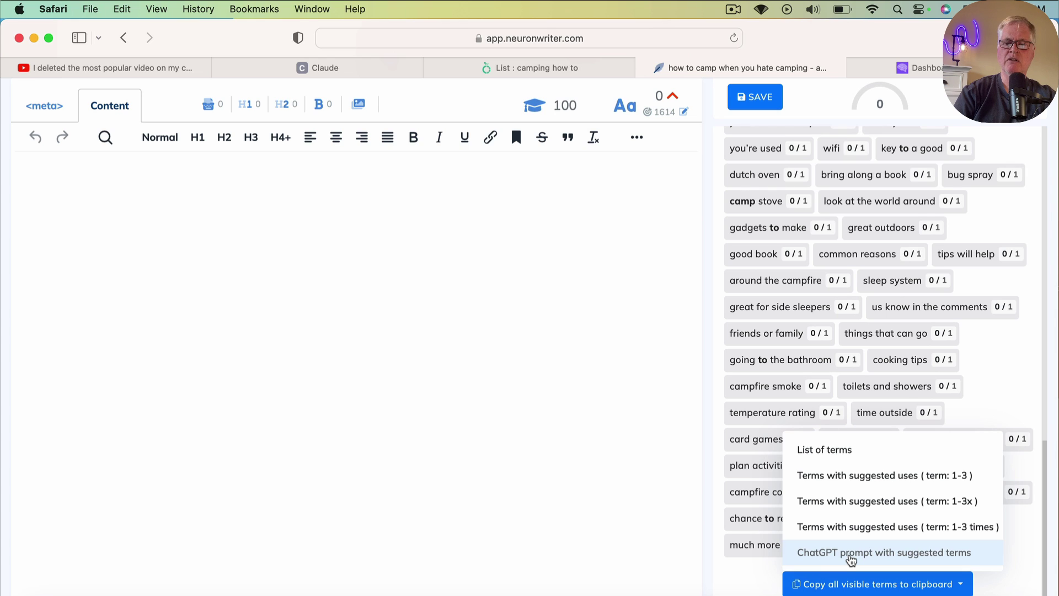
pyautogui.click(850, 554)
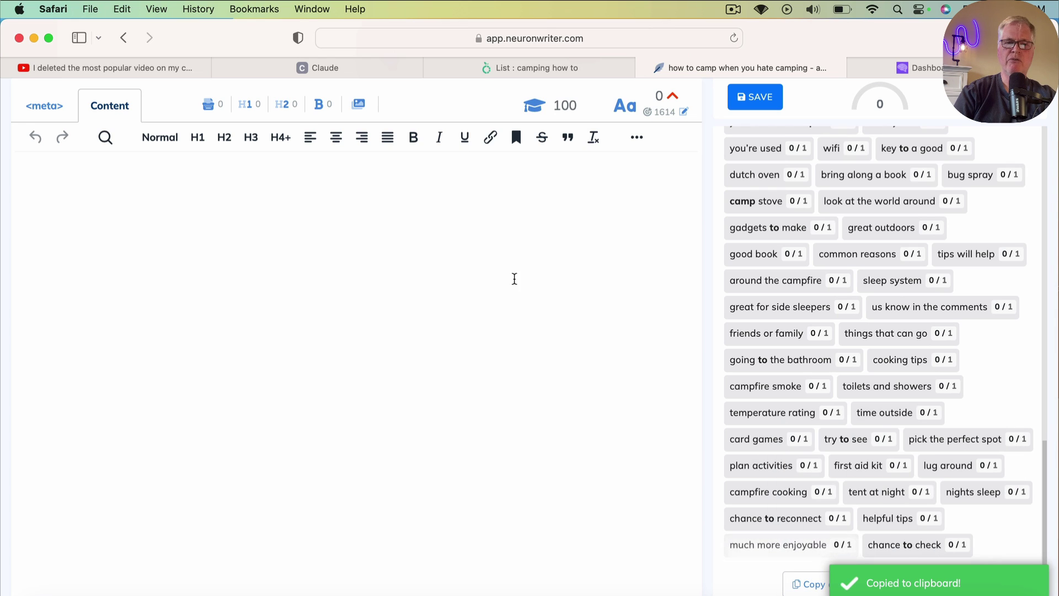
# Switch to Claude, paste the copied 2000-word blog post prompt with its term lists, review its instructions and send it
pyautogui.click(392, 75)
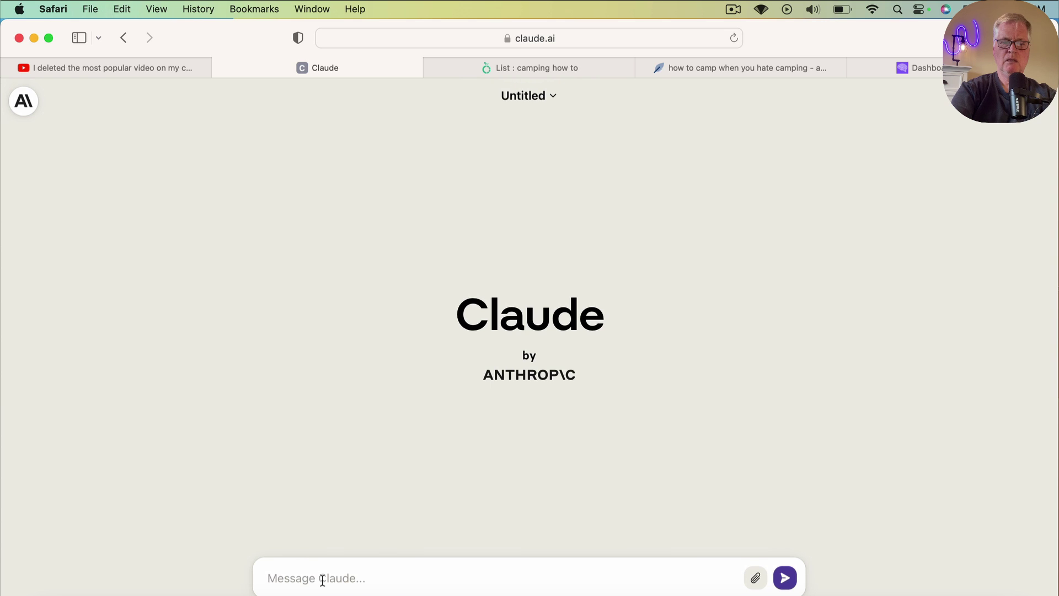
pyautogui.press('super+v')
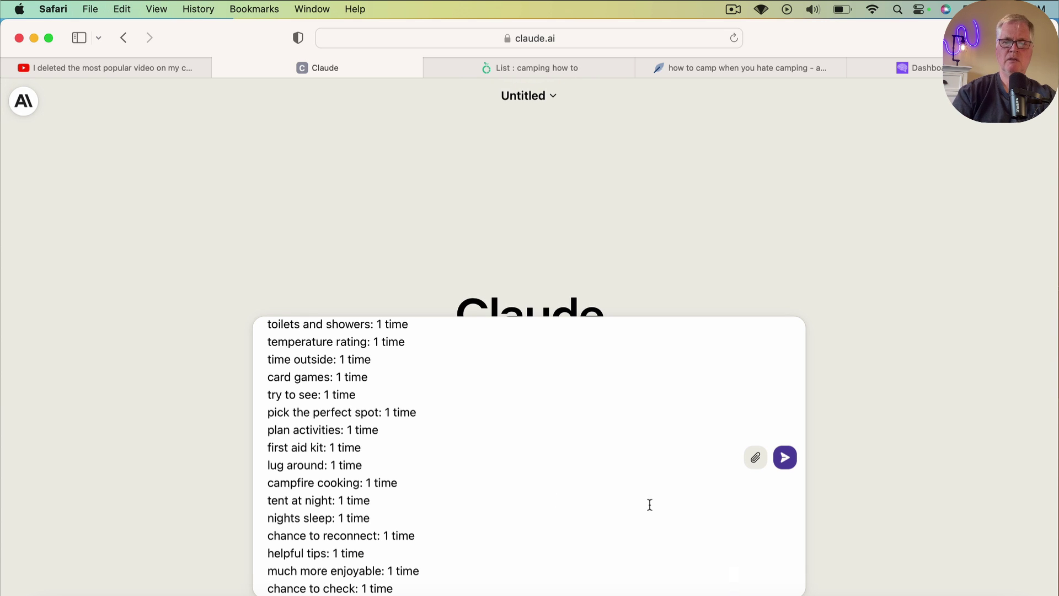
pyautogui.scroll(10, 577, 483)
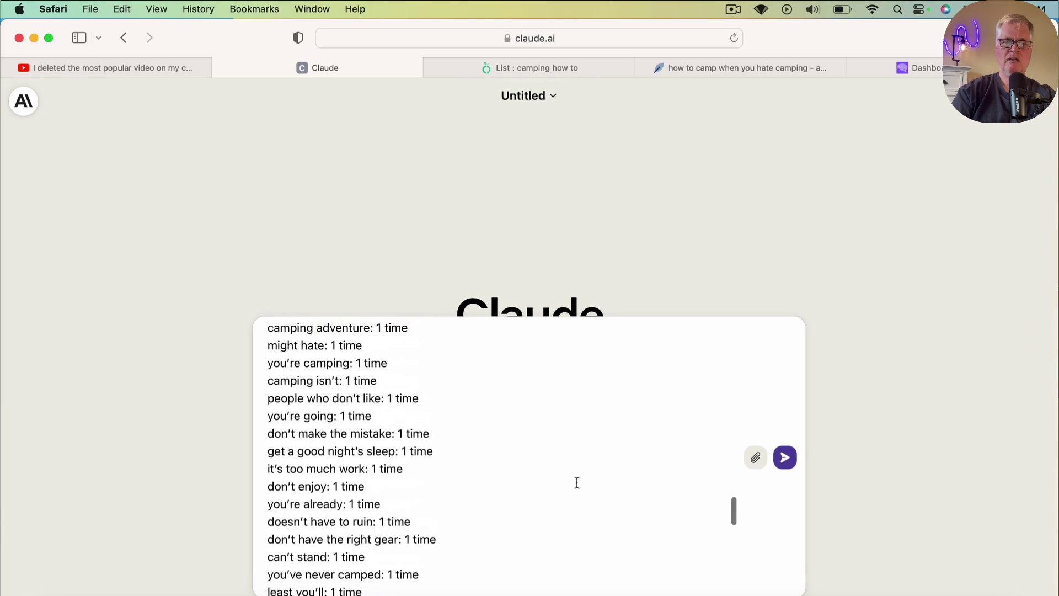
pyautogui.scroll(12, 577, 483)
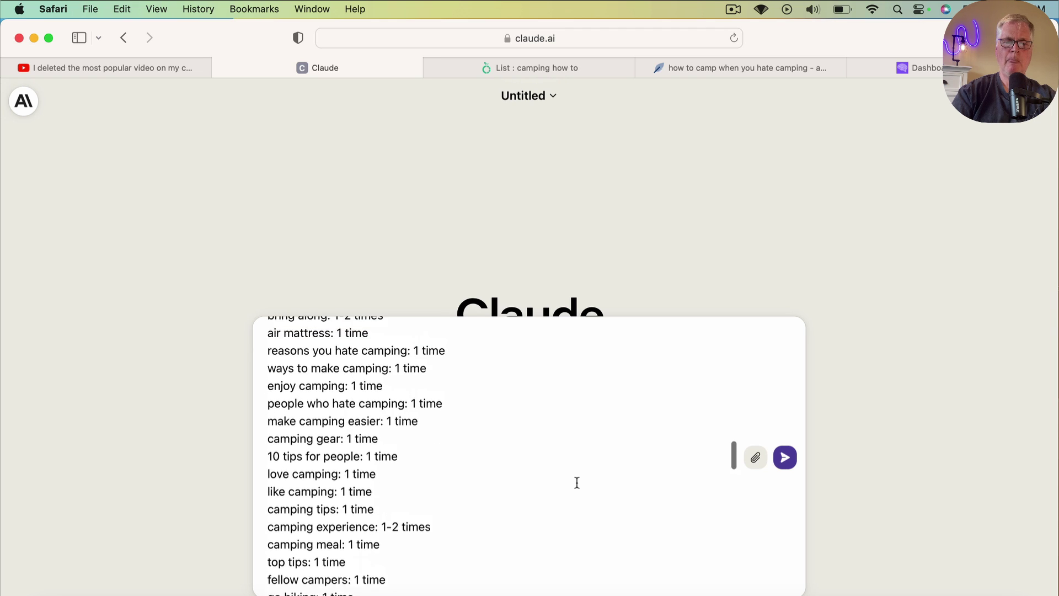
pyautogui.scroll(12, 577, 482)
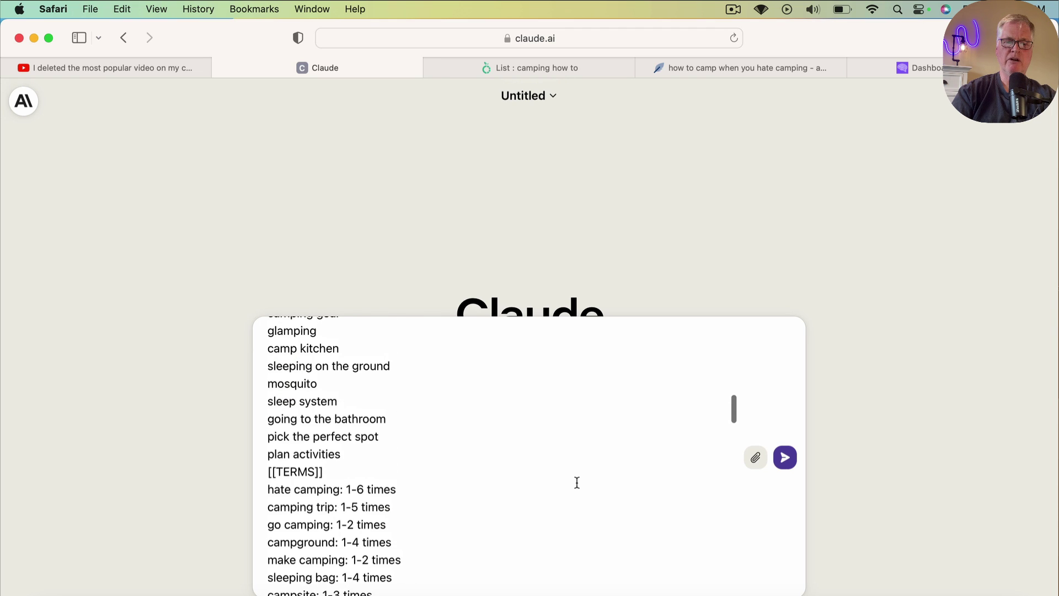
pyautogui.scroll(15, 577, 483)
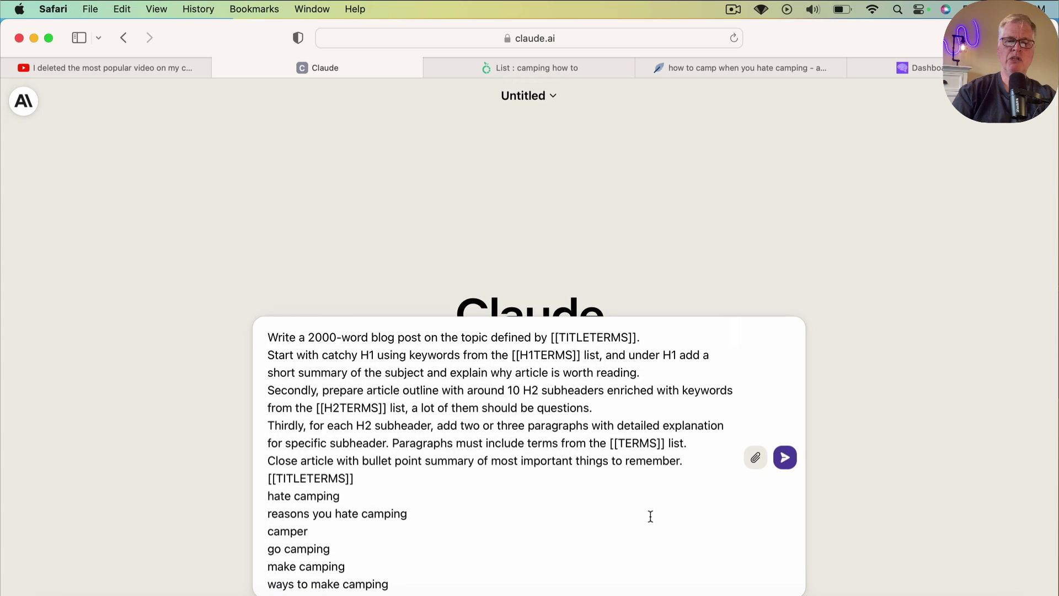
pyautogui.scroll(-2, 650, 516)
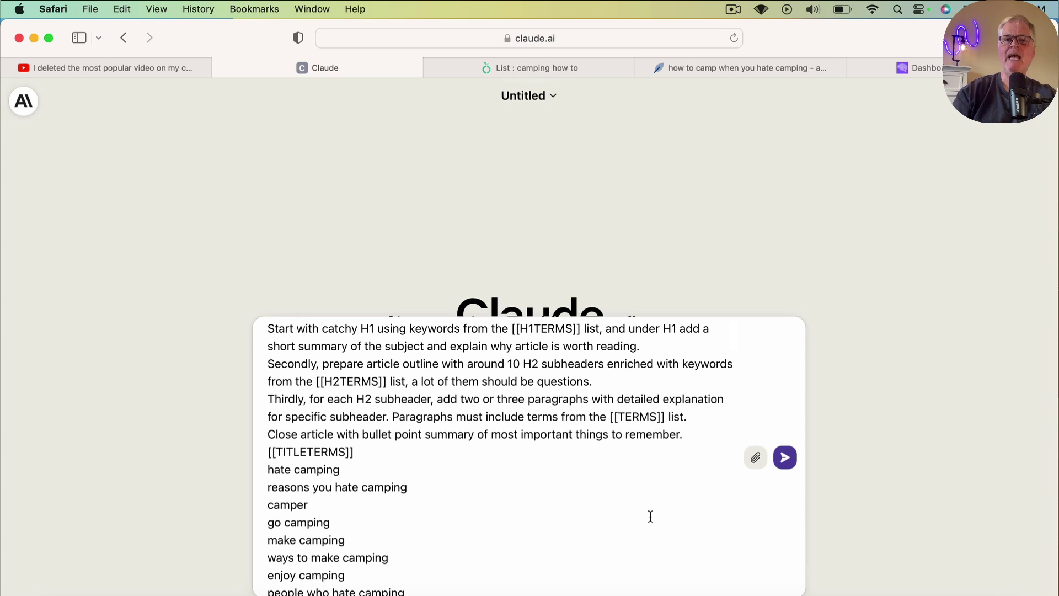
pyautogui.click(784, 459)
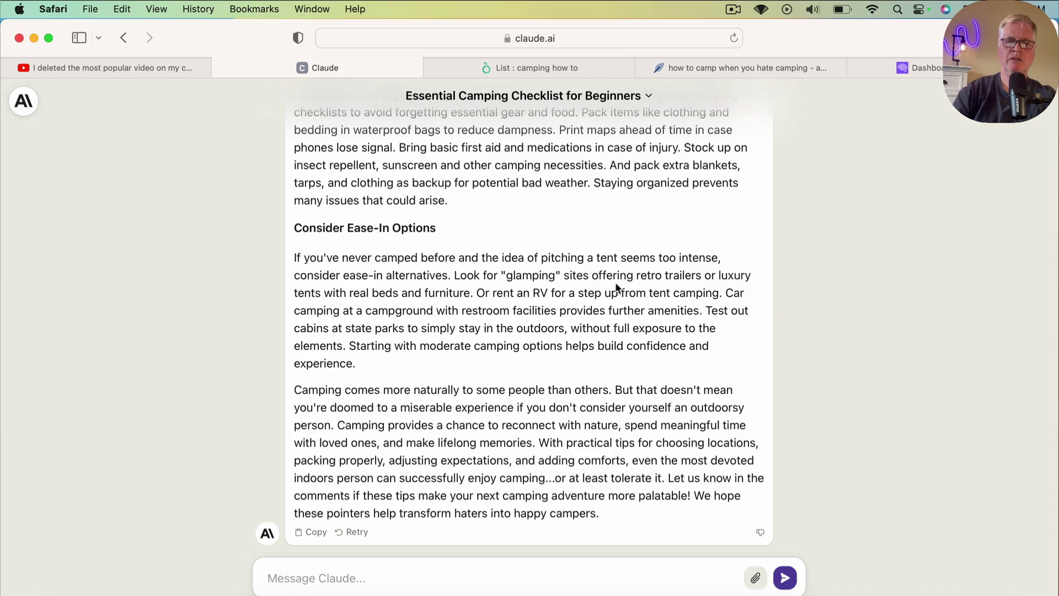
# Examine the generated camping blog post from its H1 title and introduction through each tip section
pyautogui.scroll(15, 612, 281)
pyautogui.scroll(15, 610, 280)
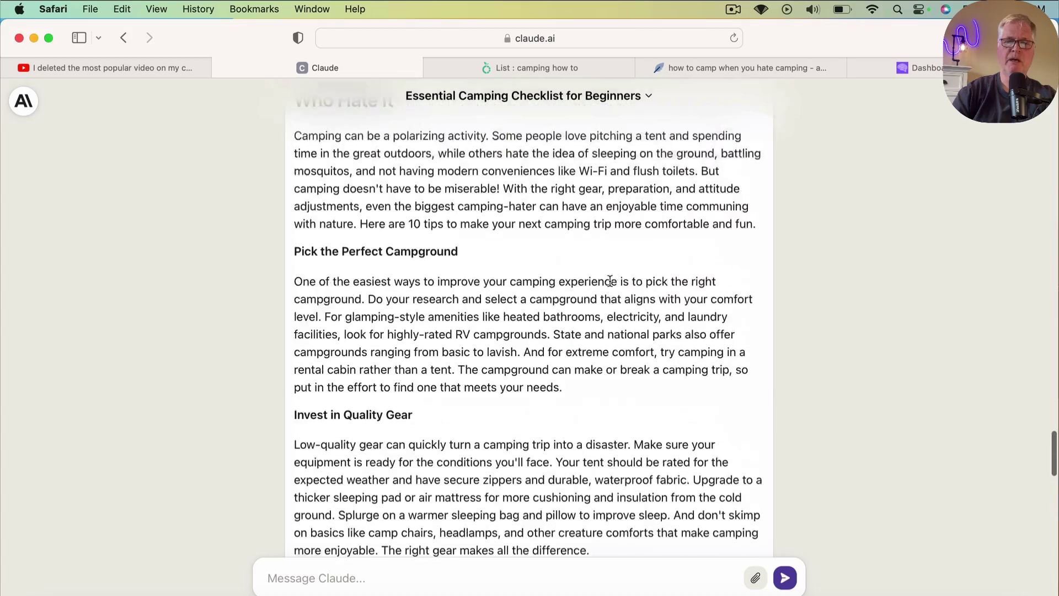
pyautogui.scroll(-5, 610, 281)
pyautogui.scroll(-5, 609, 281)
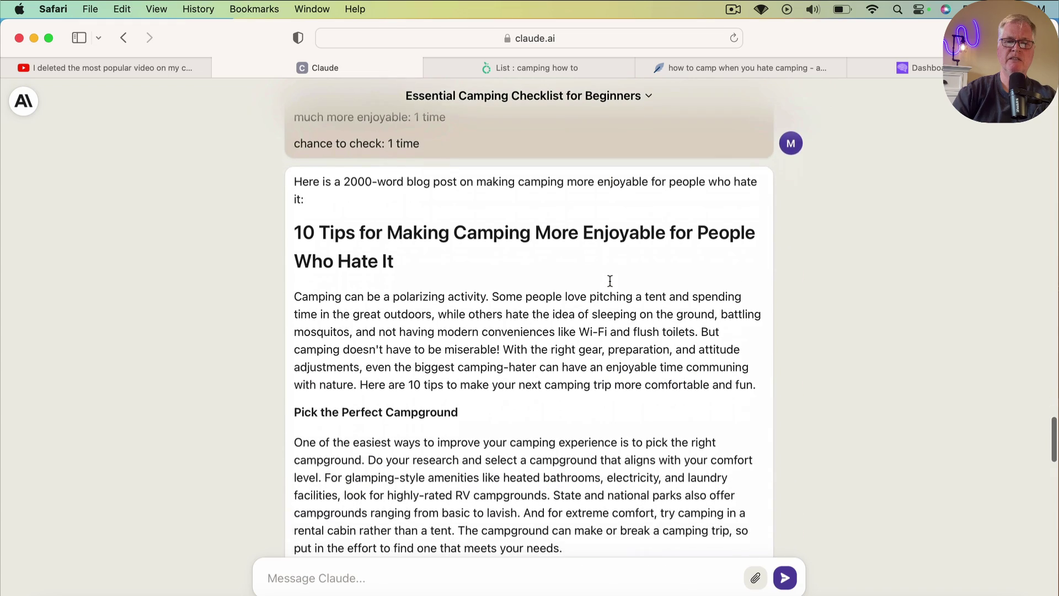
pyautogui.scroll(-10, 610, 285)
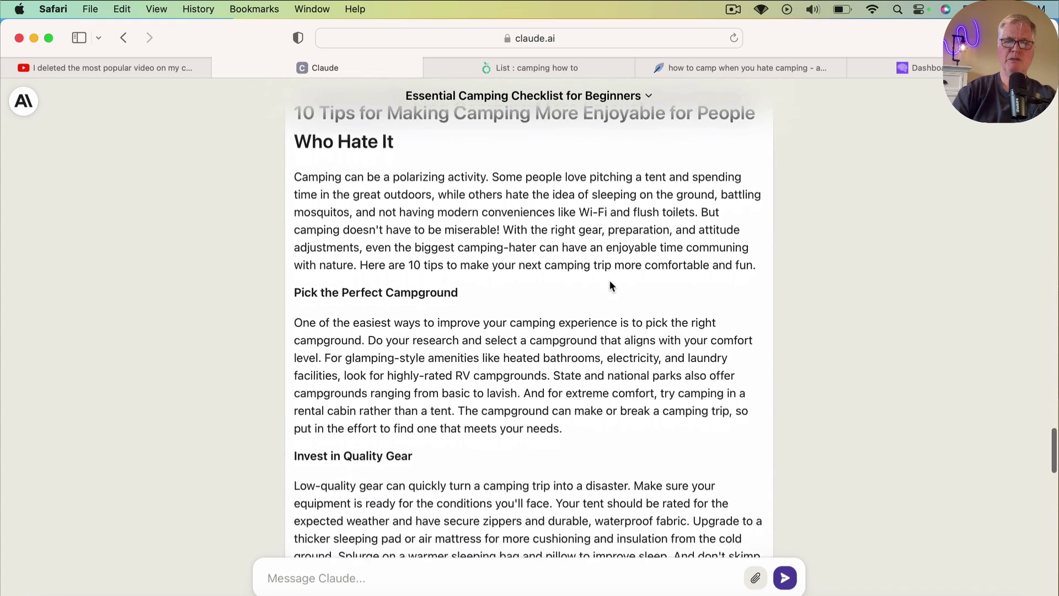
pyautogui.scroll(-15, 610, 285)
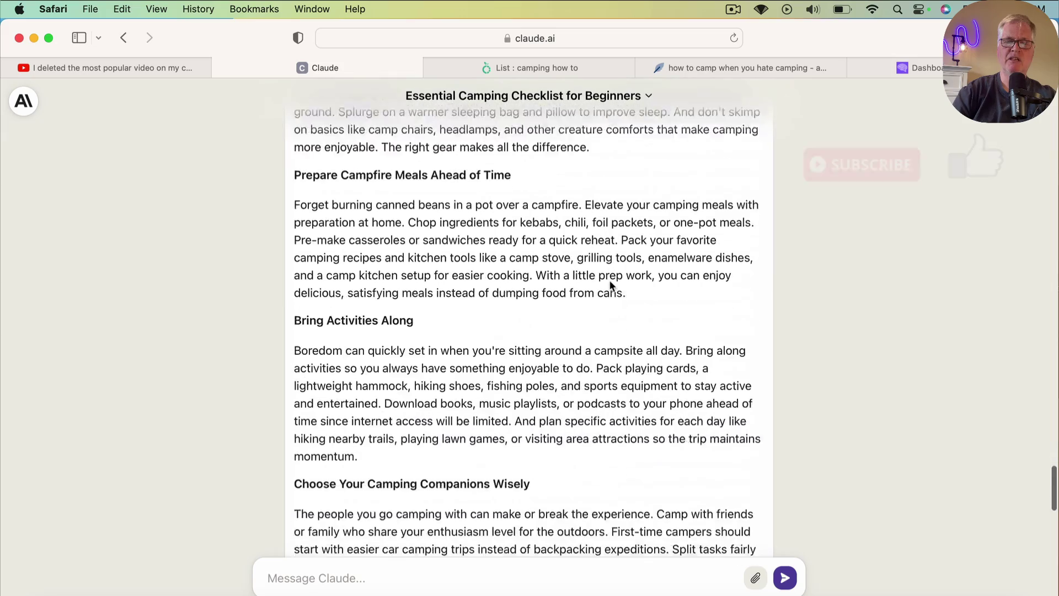
pyautogui.scroll(-14, 610, 284)
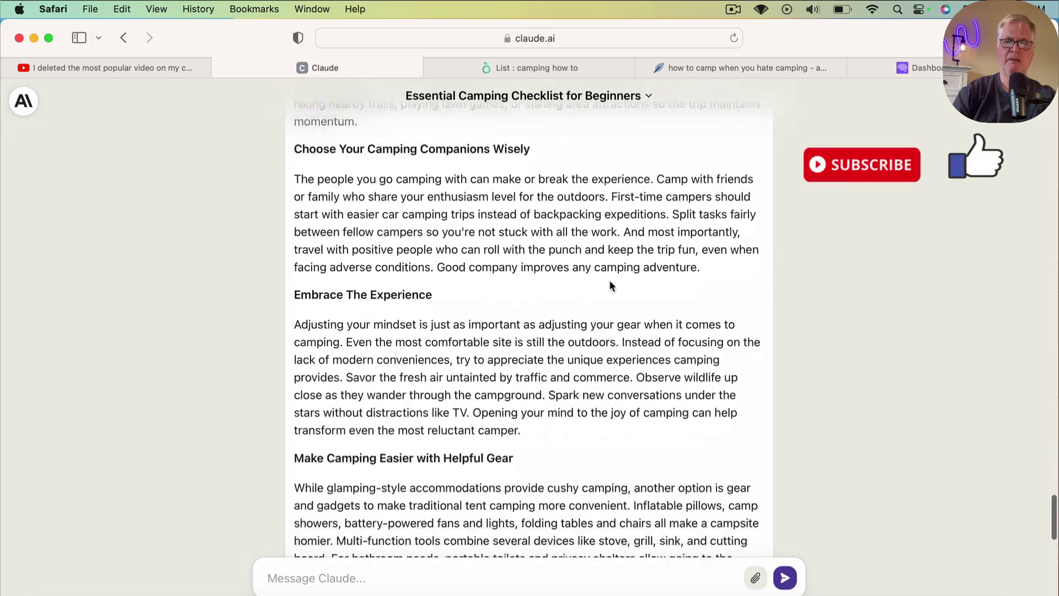
pyautogui.scroll(-8, 610, 284)
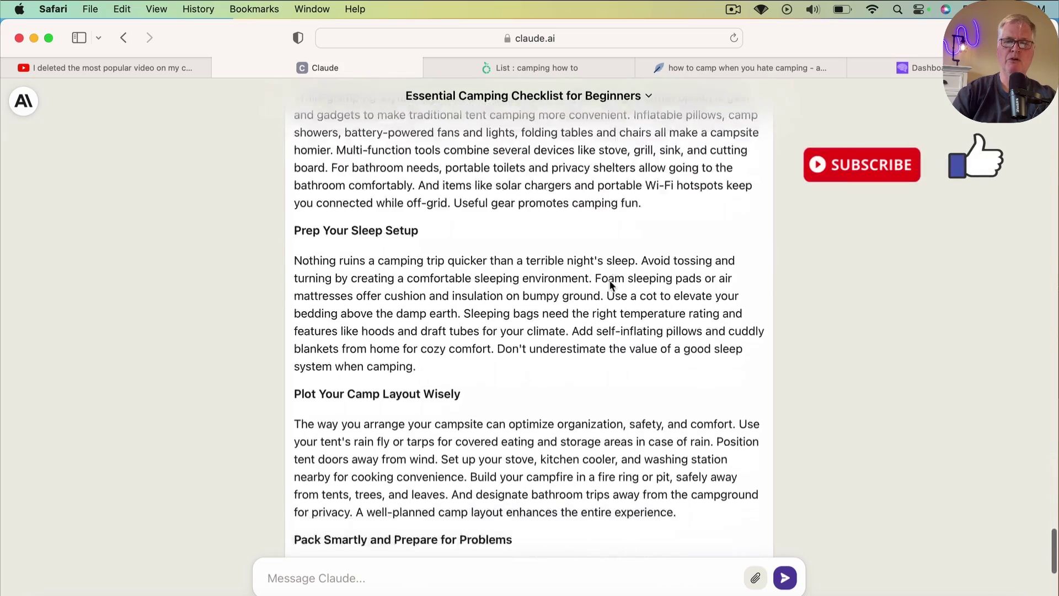
pyautogui.scroll(-11, 610, 284)
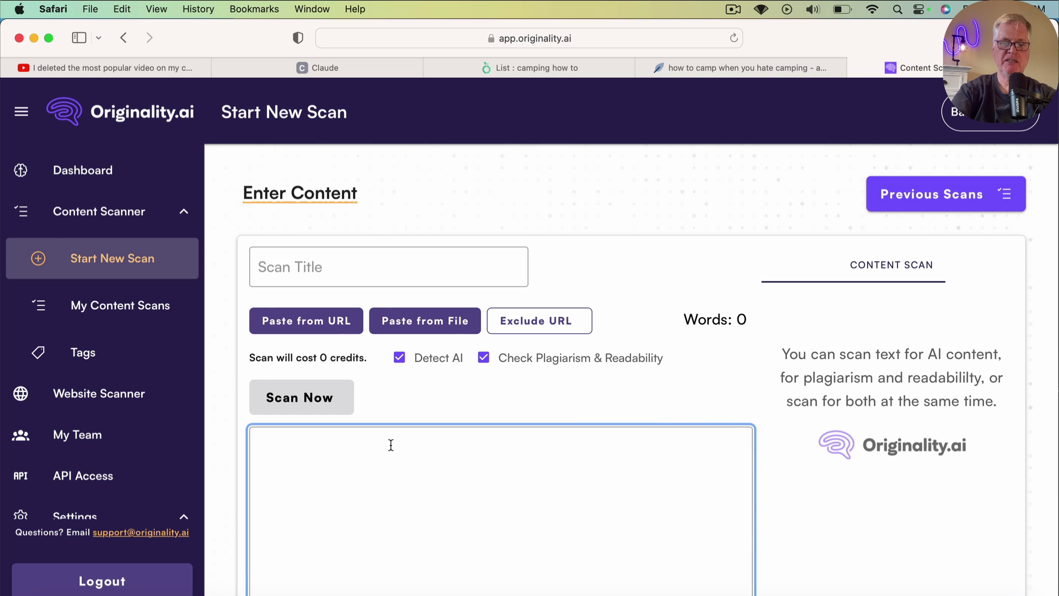
# Switch to Originality.ai, scan the copied blog post for AI content, plagiarism and readability, and view the plagiarism results
pyautogui.press('super+v')
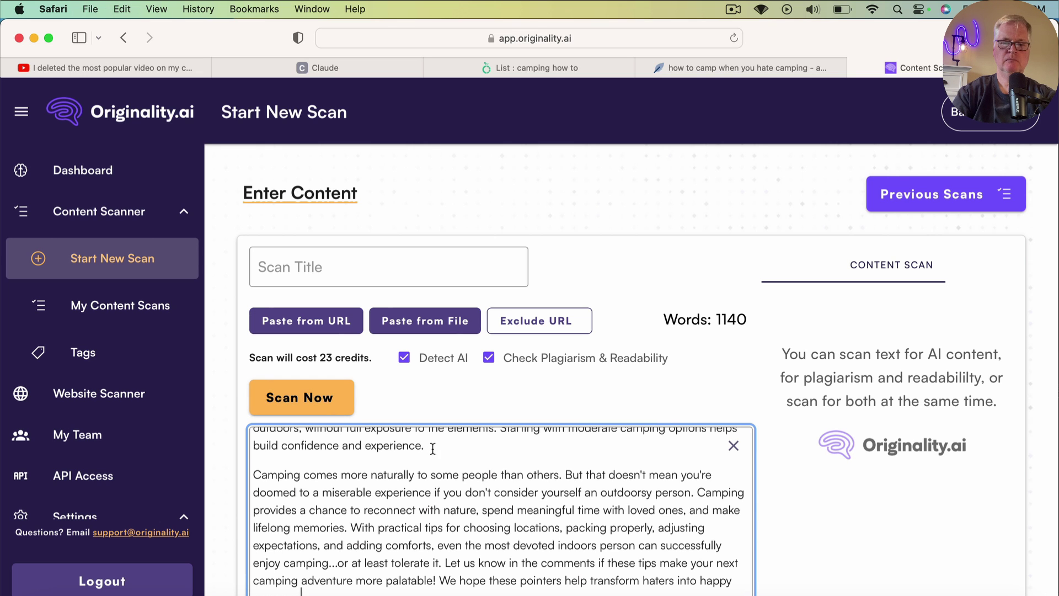
pyautogui.scroll(20, 433, 448)
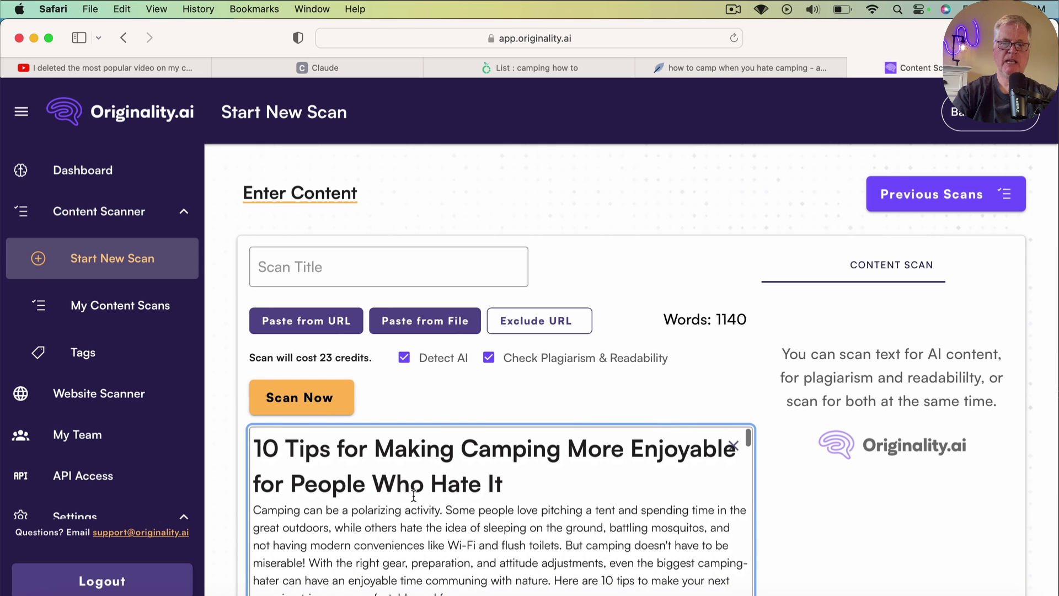
pyautogui.click(305, 405)
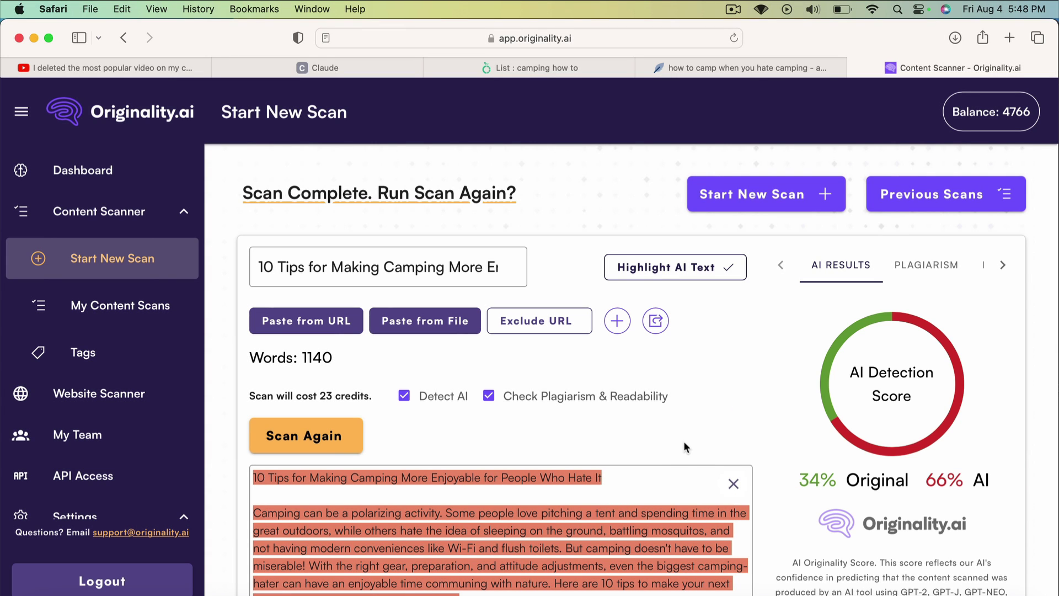
pyautogui.click(921, 267)
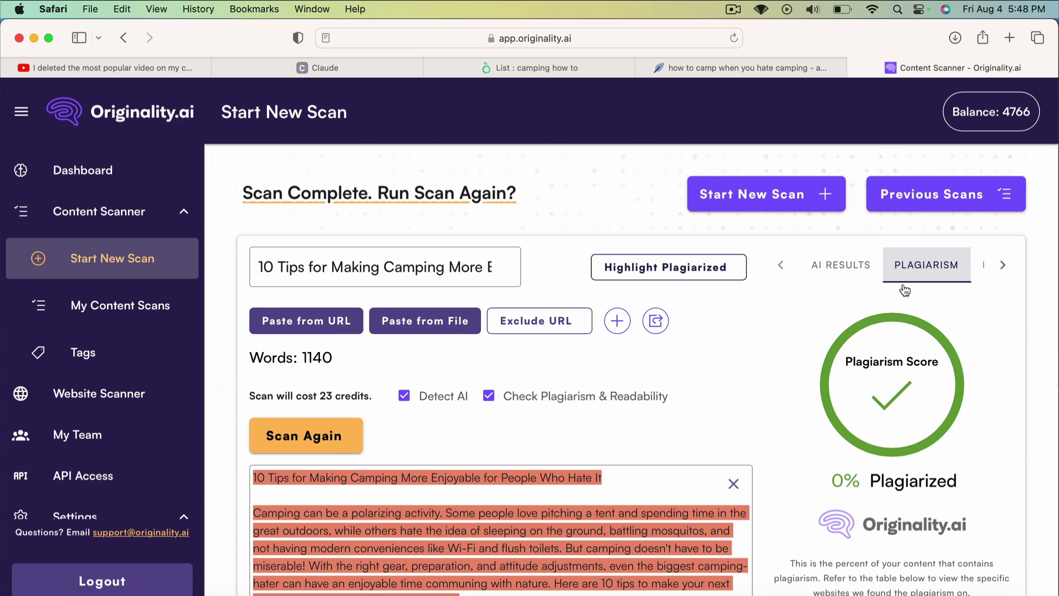
pyautogui.scroll(-1, 756, 422)
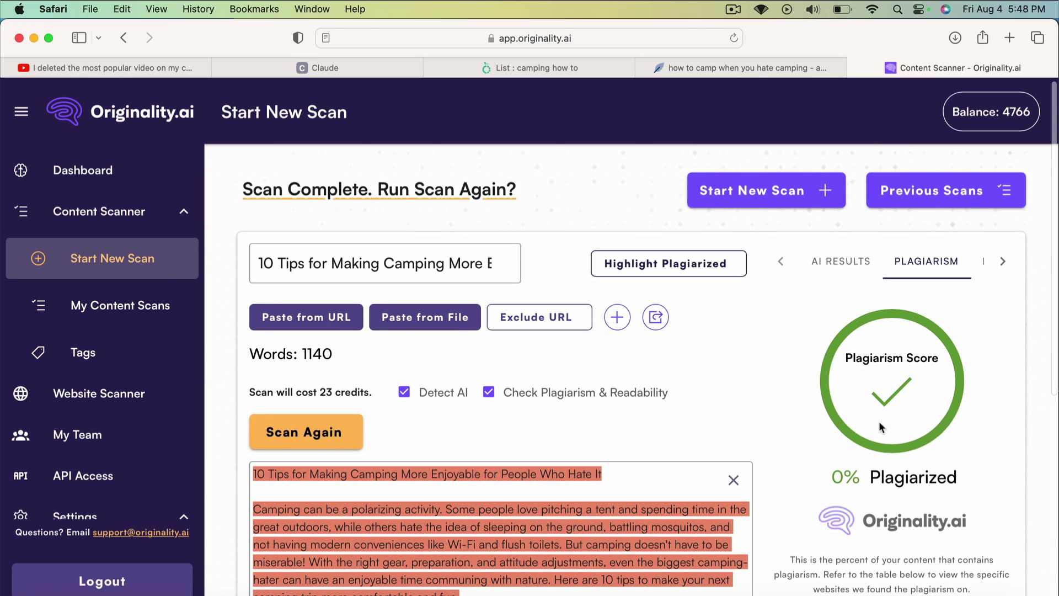